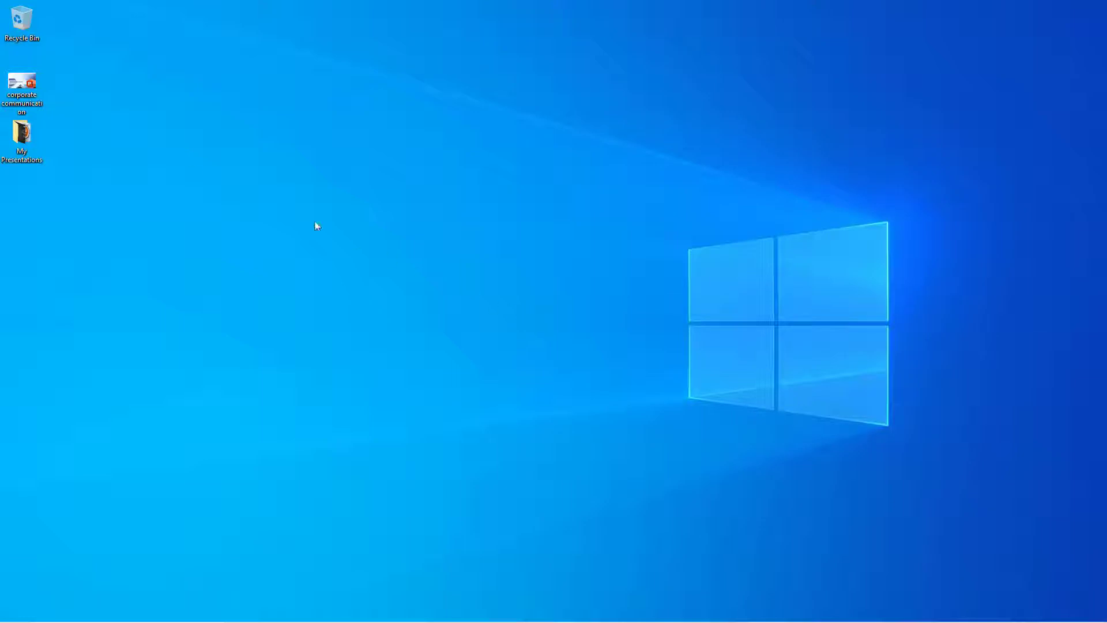
- Open the corporate communication presentation from the desktop, play its slide show, then exit to Normal view
{"action": "left_click", "coordinate": [8, 90]}
{"action": "double_click", "coordinate": [8, 89]}
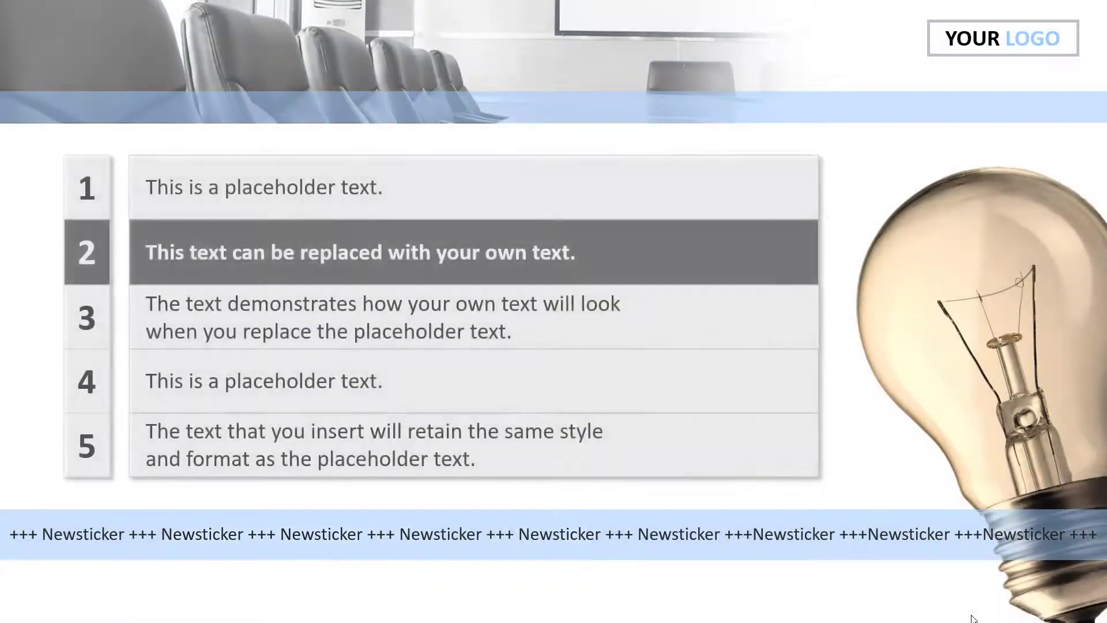
{"action": "key", "text": "Escape"}
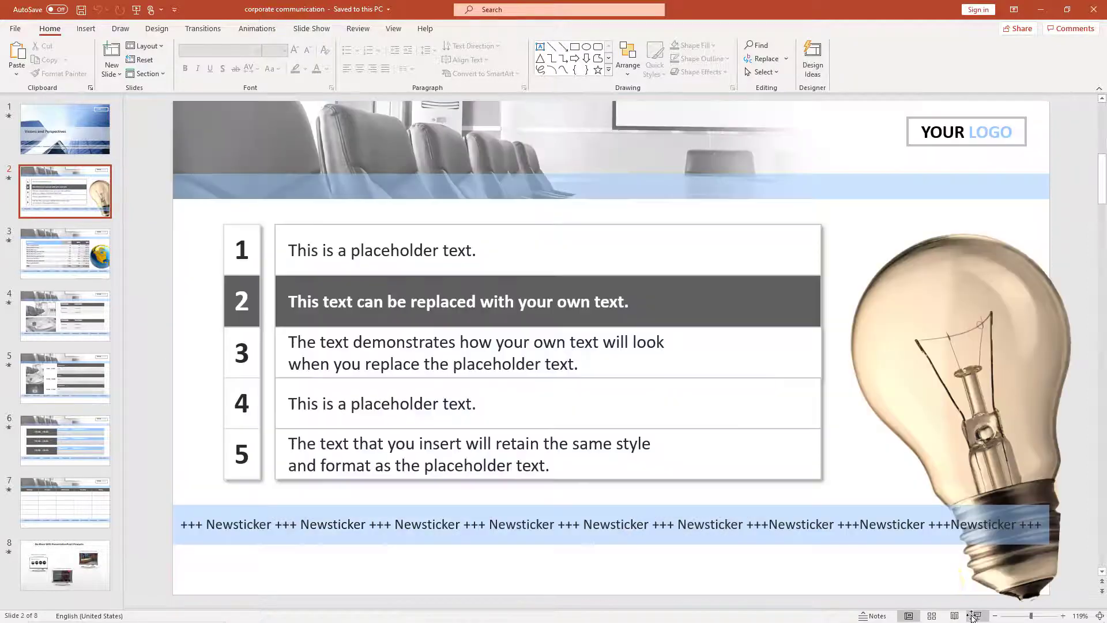
- Export all eight slides as JPEG File Interchange Format images into a Desktop corporate communication folder
{"action": "left_click", "coordinate": [15, 29]}
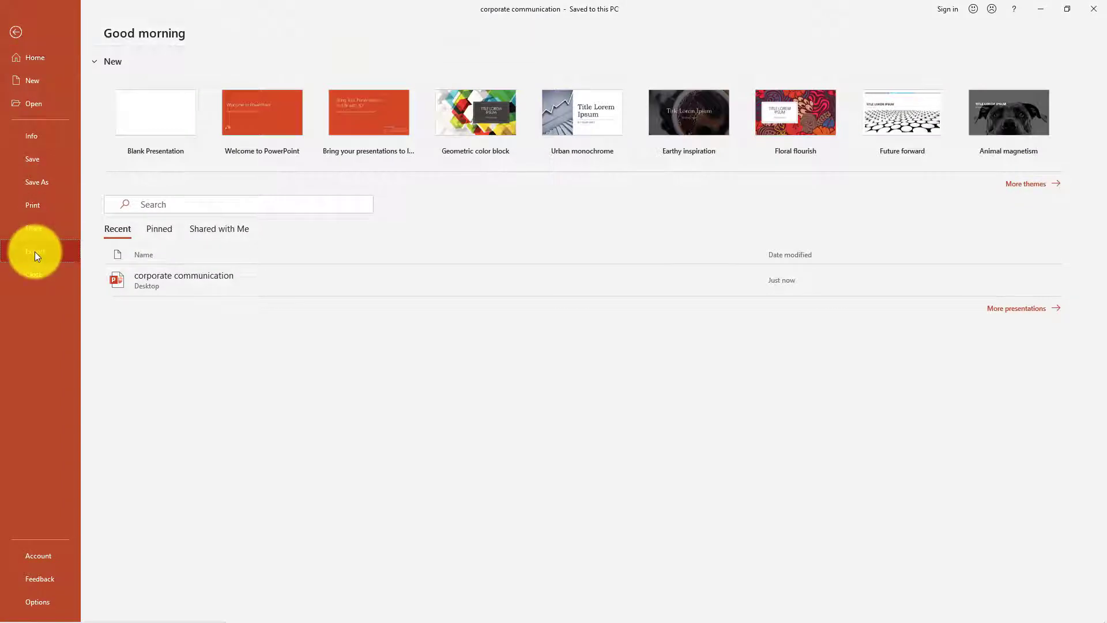
{"action": "left_click", "coordinate": [34, 251]}
{"action": "left_click", "coordinate": [134, 252]}
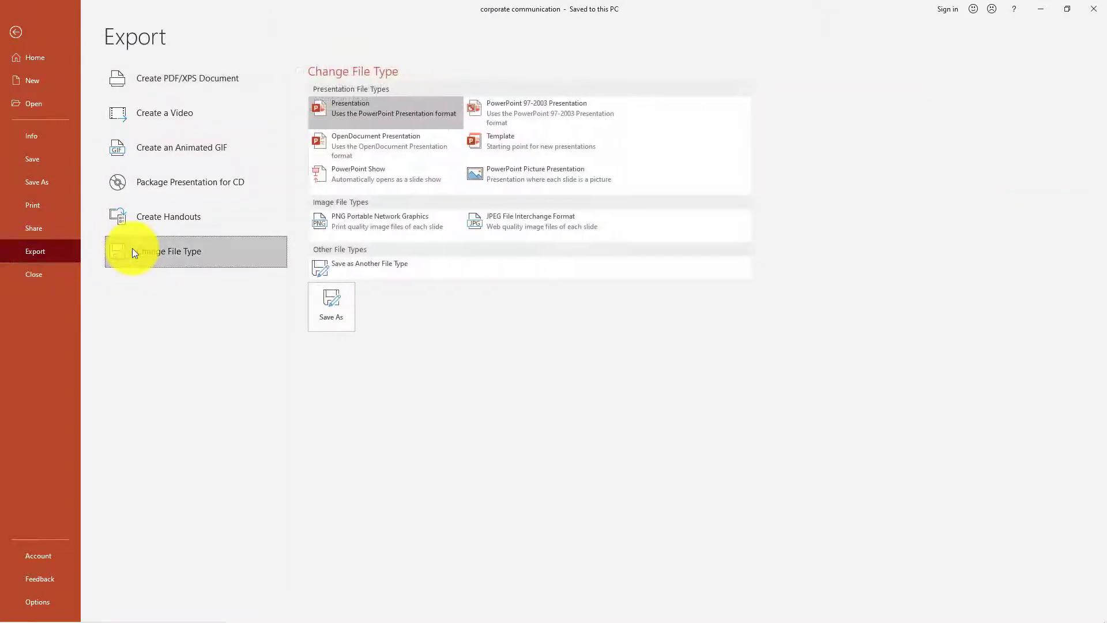
{"action": "left_click", "coordinate": [520, 228]}
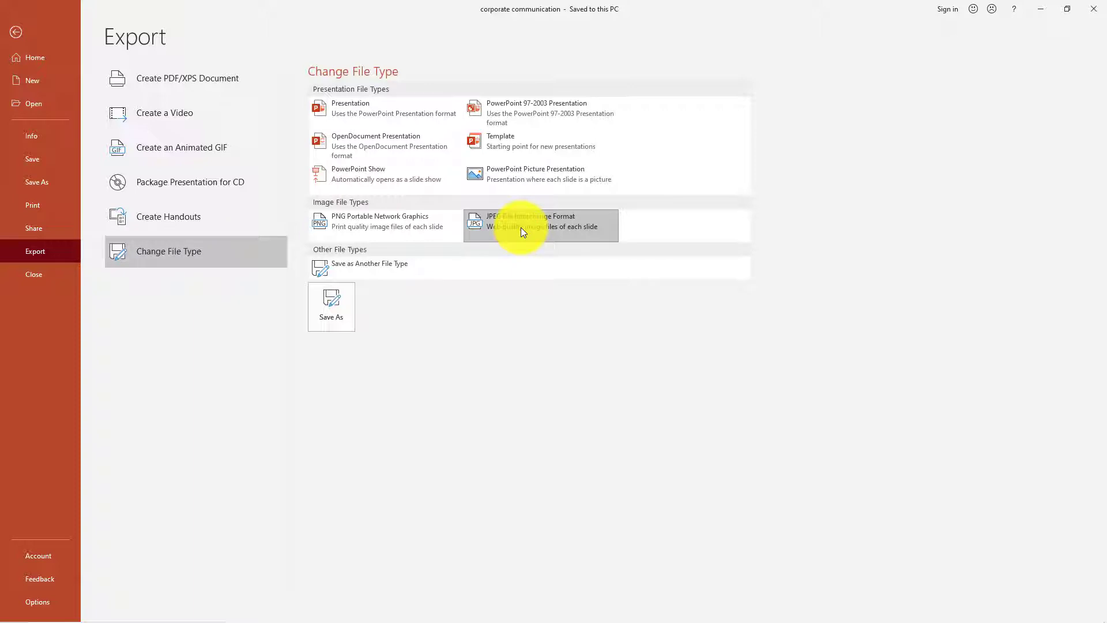
{"action": "left_click", "coordinate": [339, 292]}
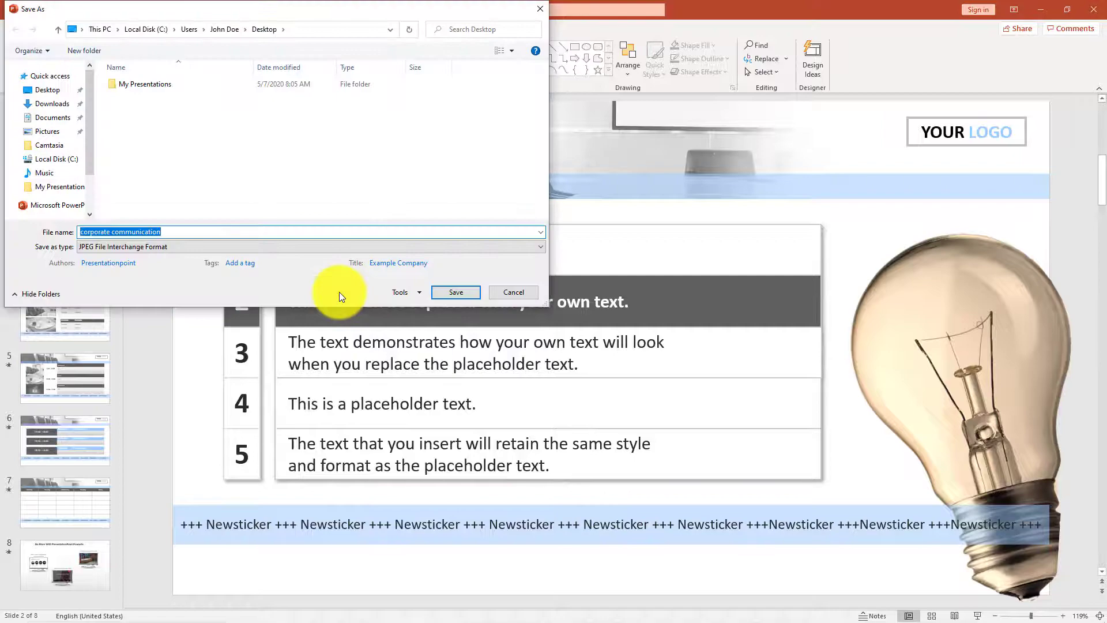
{"action": "left_click", "coordinate": [54, 93]}
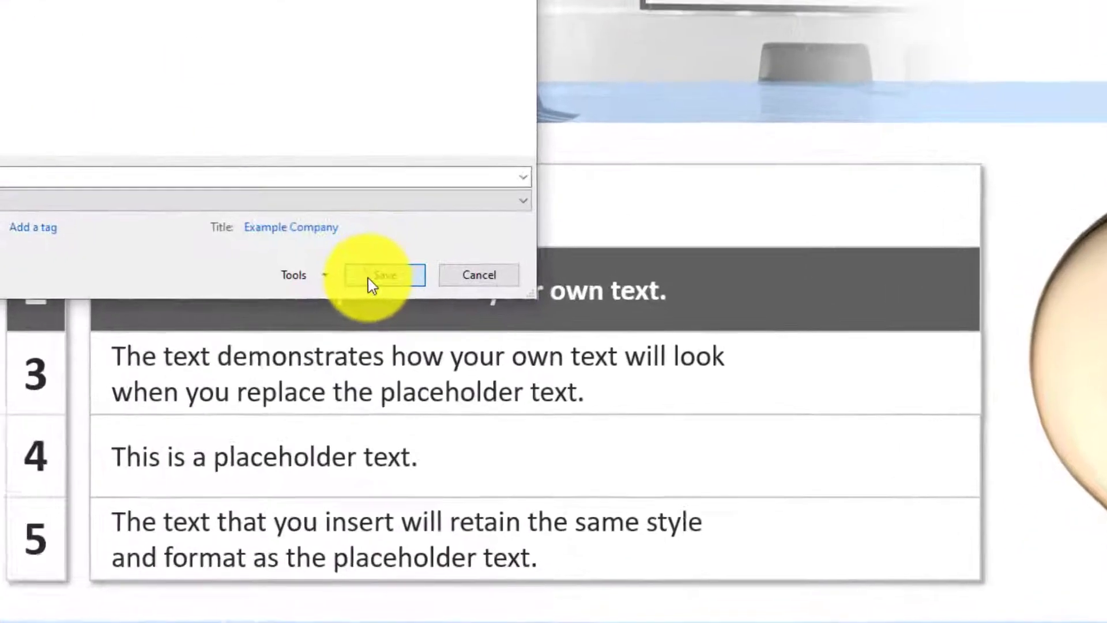
{"action": "left_click", "coordinate": [456, 292]}
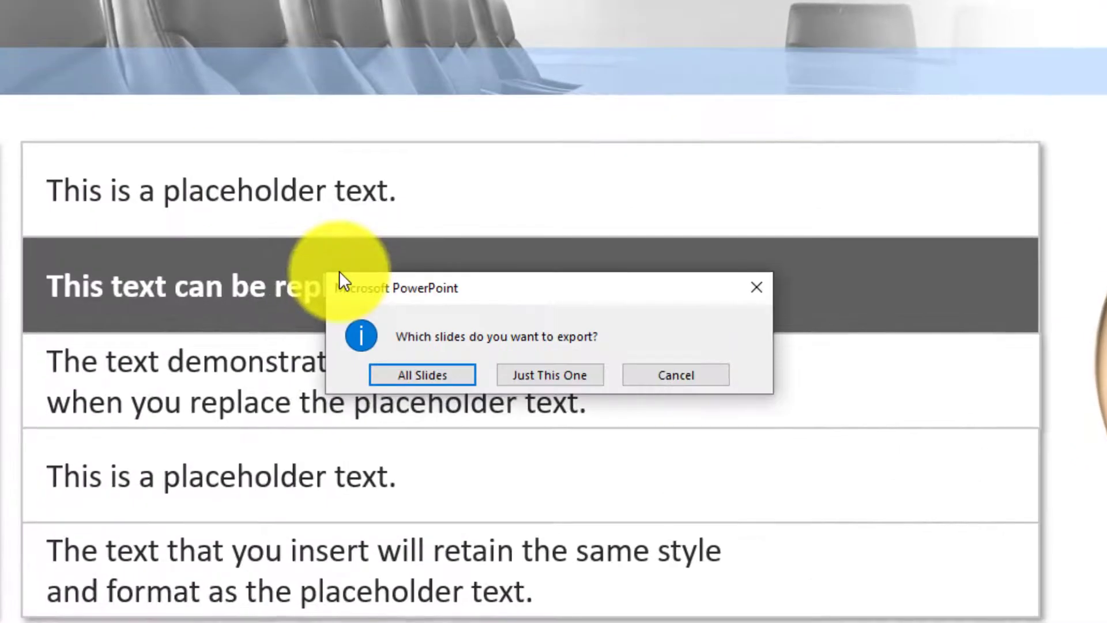
{"action": "left_click", "coordinate": [401, 379]}
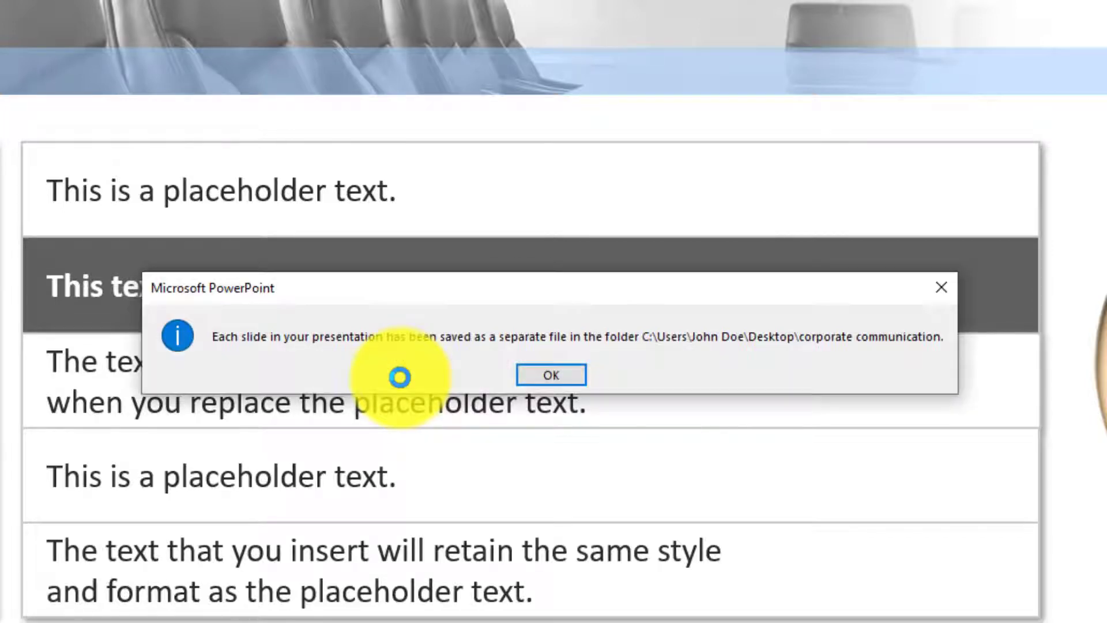
{"action": "left_click", "coordinate": [533, 374]}
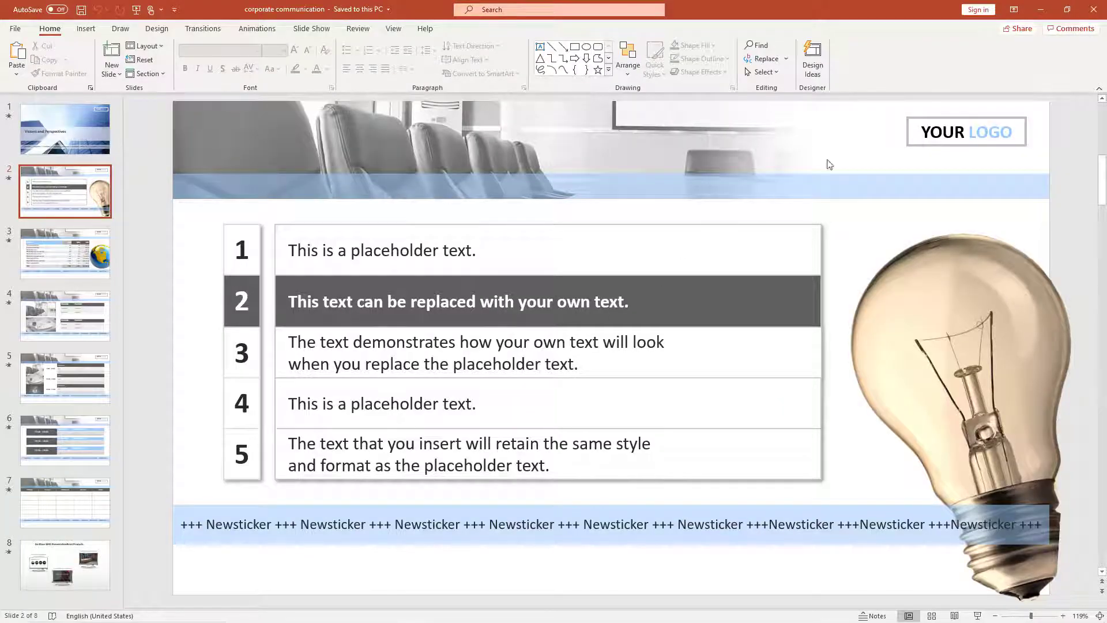
- Minimize PowerPoint and open the desktop corporate communication folder to view Slide1–Slide8 JPGs
{"action": "left_click", "coordinate": [1041, 10]}
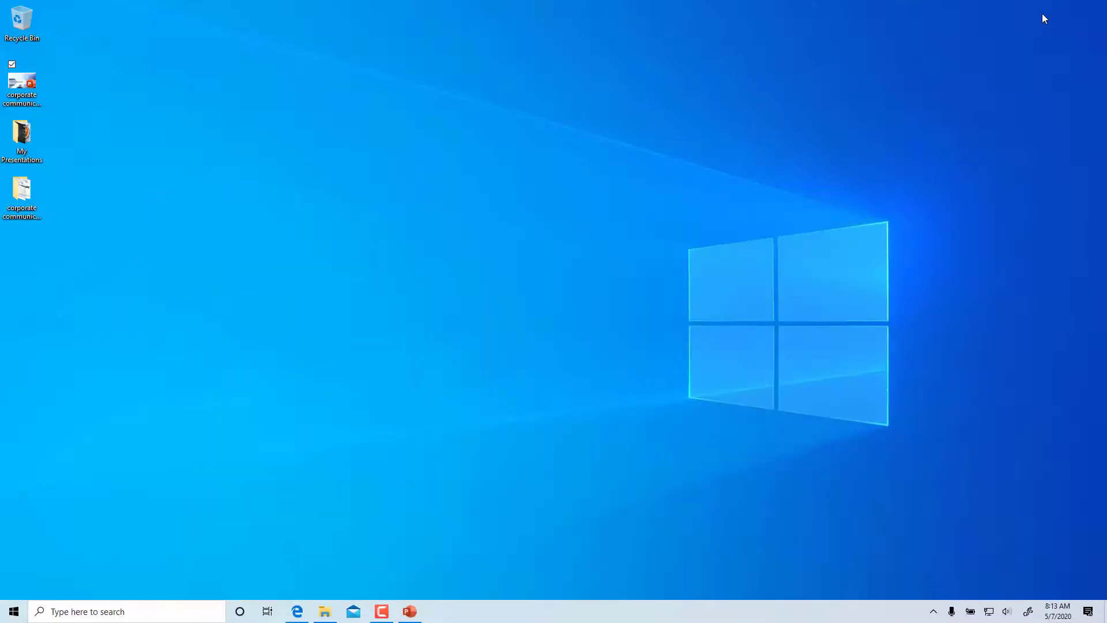
{"action": "double_click", "coordinate": [21, 190]}
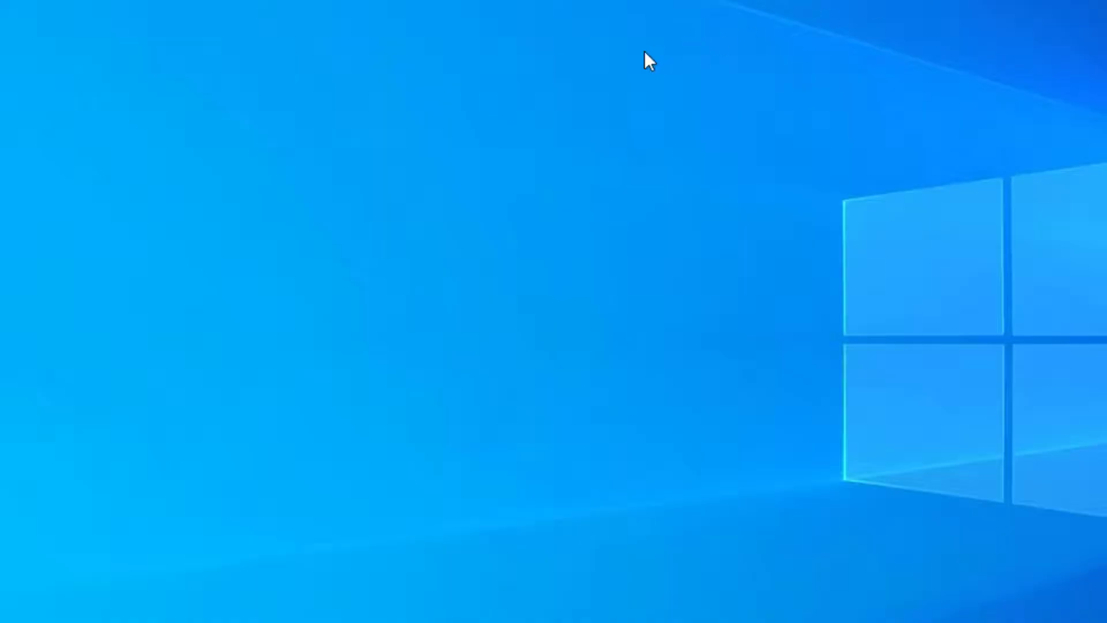
- Open the screen saver settings via Display settings by searching 'screen saver'
{"action": "right_click", "coordinate": [645, 52]}
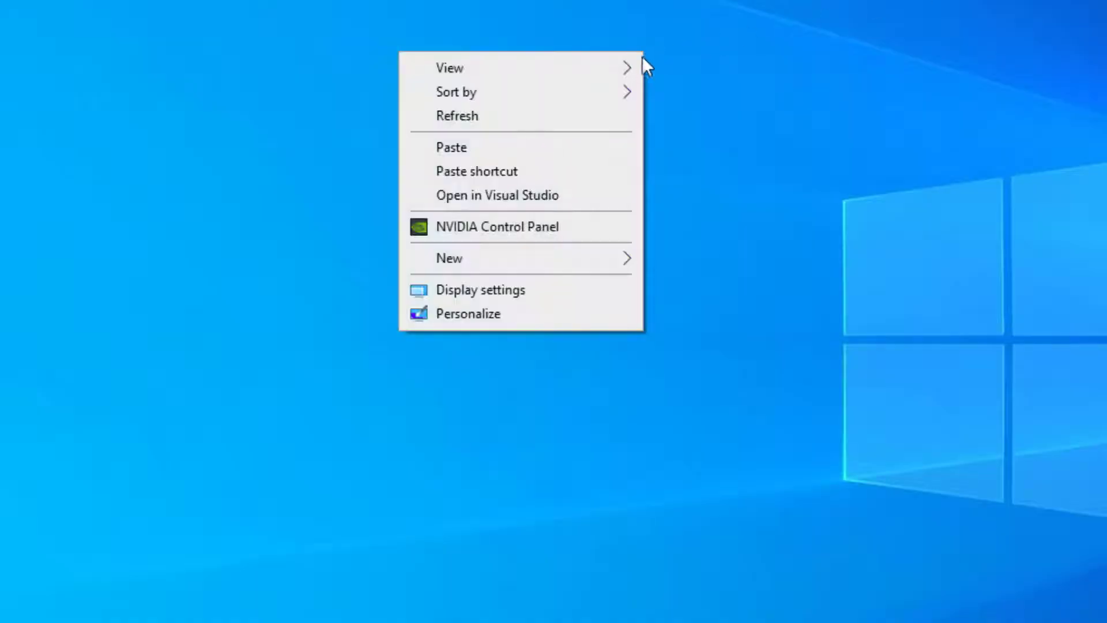
{"action": "left_click", "coordinate": [541, 288]}
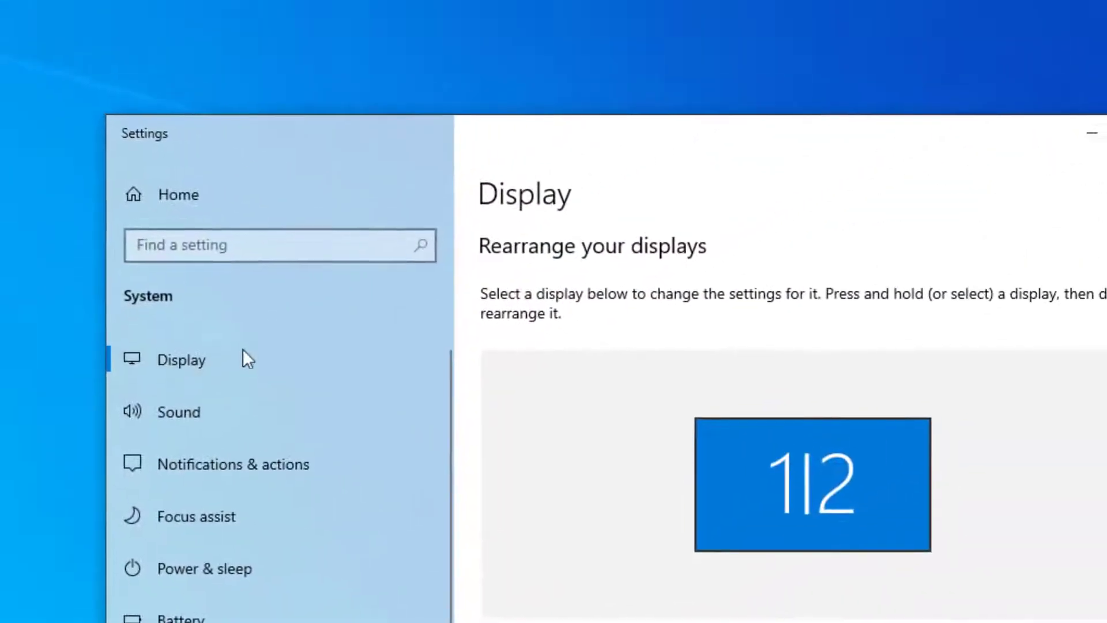
{"action": "left_click", "coordinate": [260, 243]}
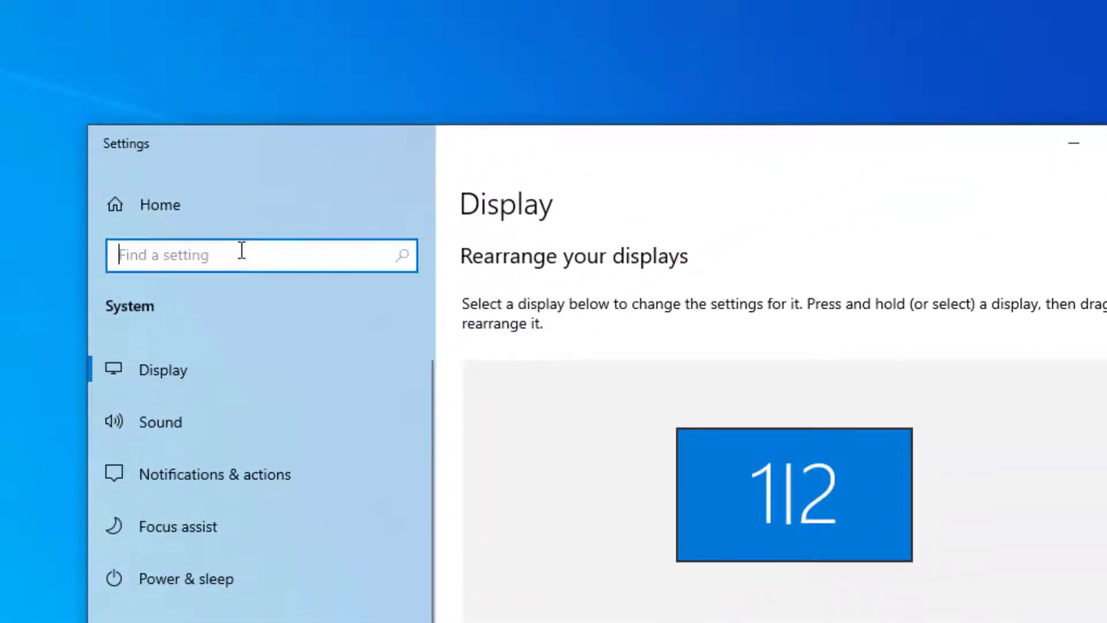
{"action": "type", "text": "screen "}
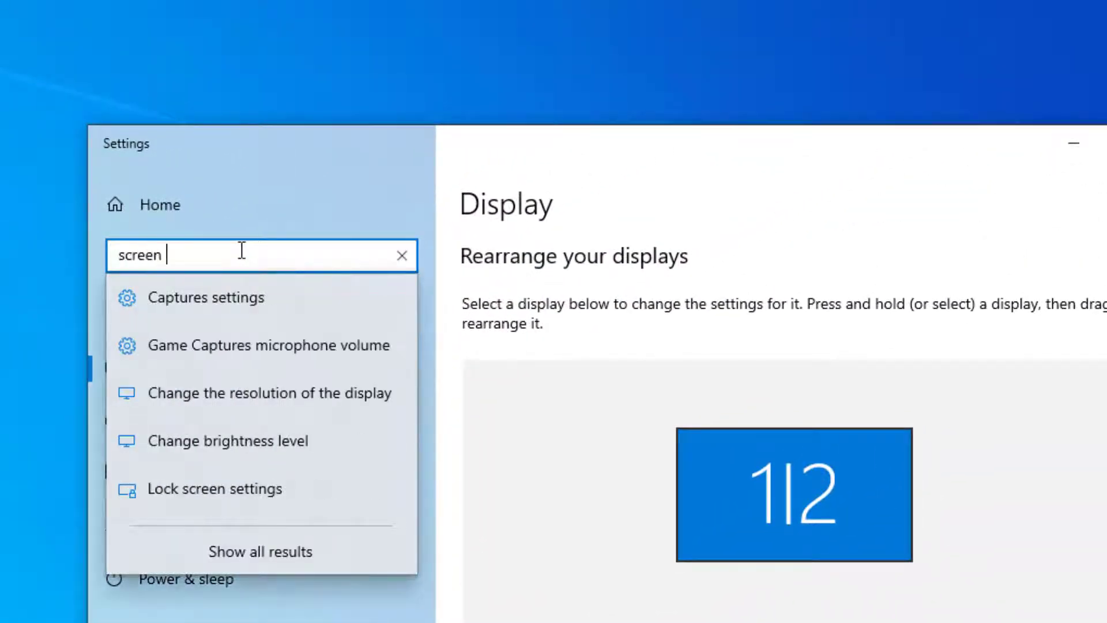
{"action": "type", "text": "saver"}
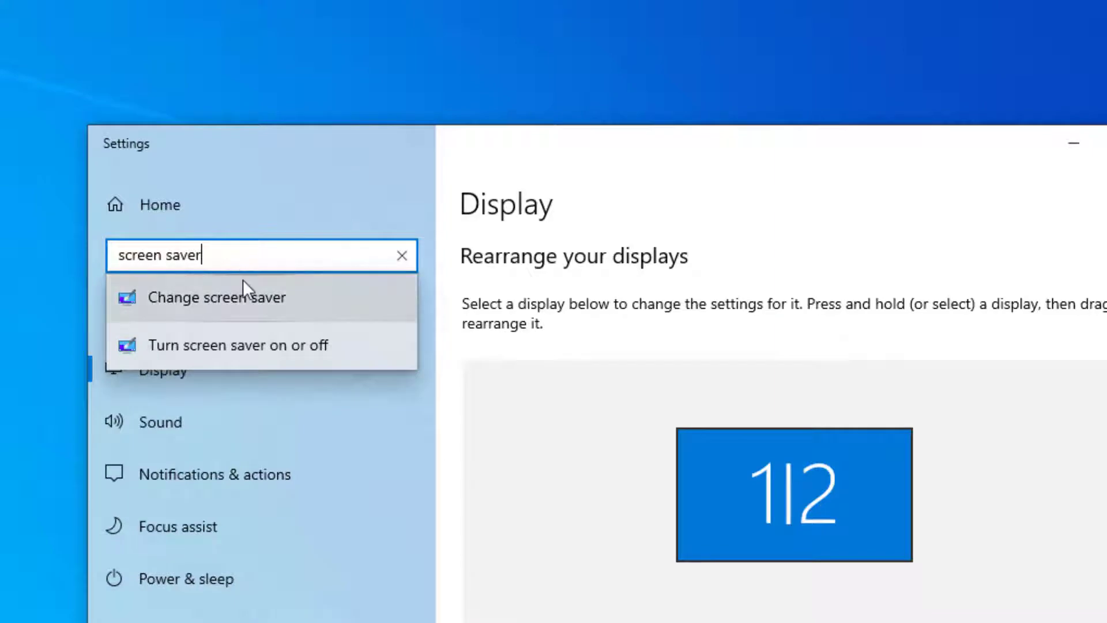
{"action": "left_click", "coordinate": [244, 281]}
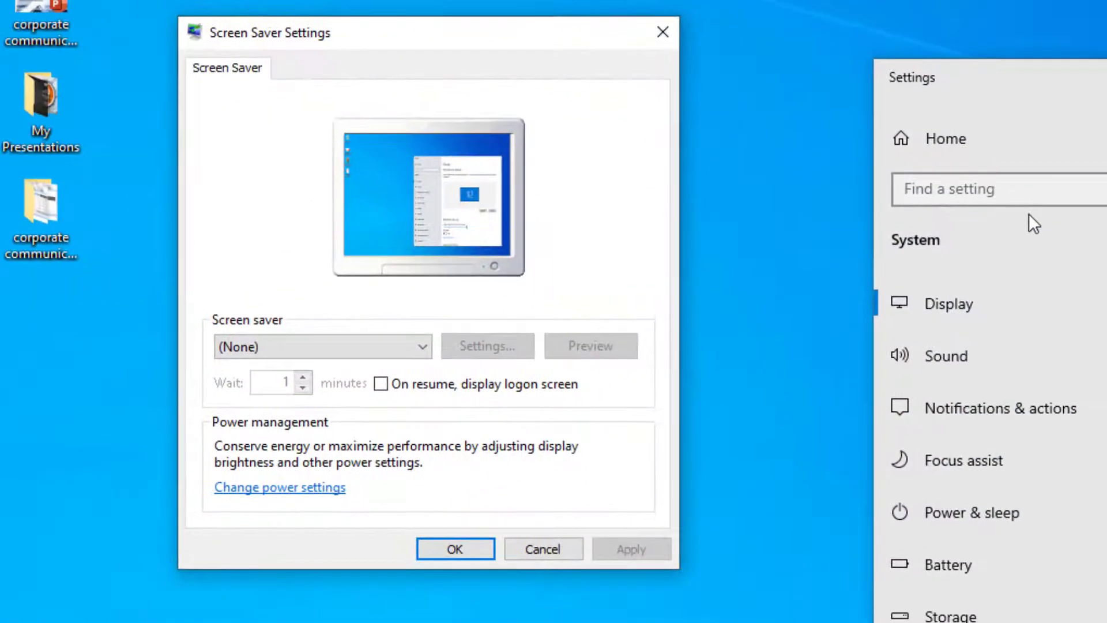
- Choose the Photos screen saver and point its picture folder to corporate communication
{"action": "left_click", "coordinate": [331, 353]}
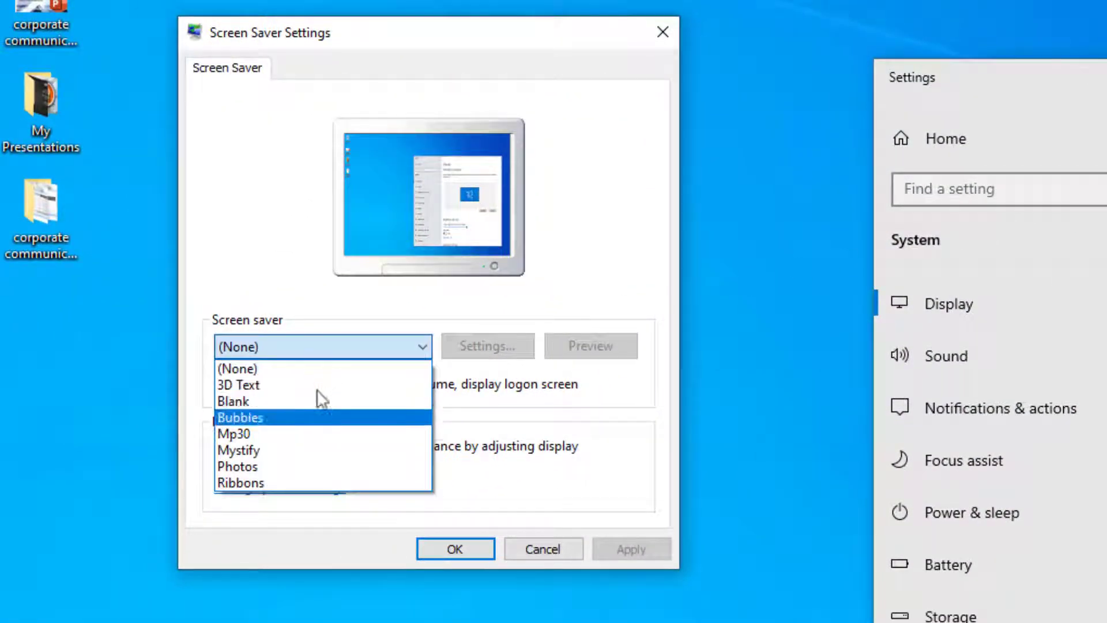
{"action": "left_click", "coordinate": [287, 465]}
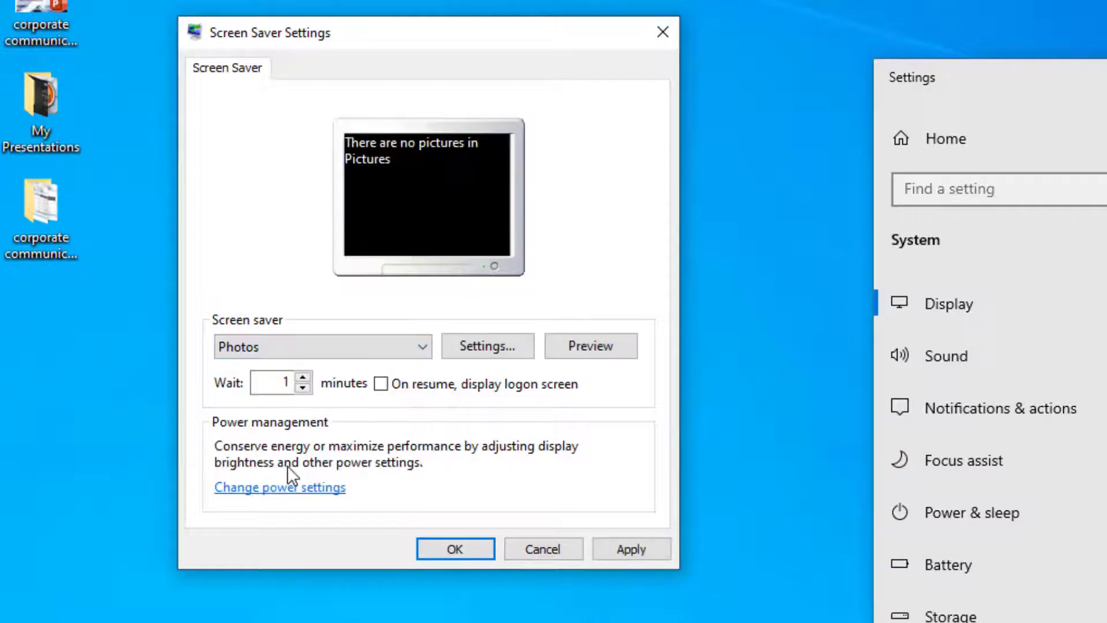
{"action": "left_click", "coordinate": [446, 352]}
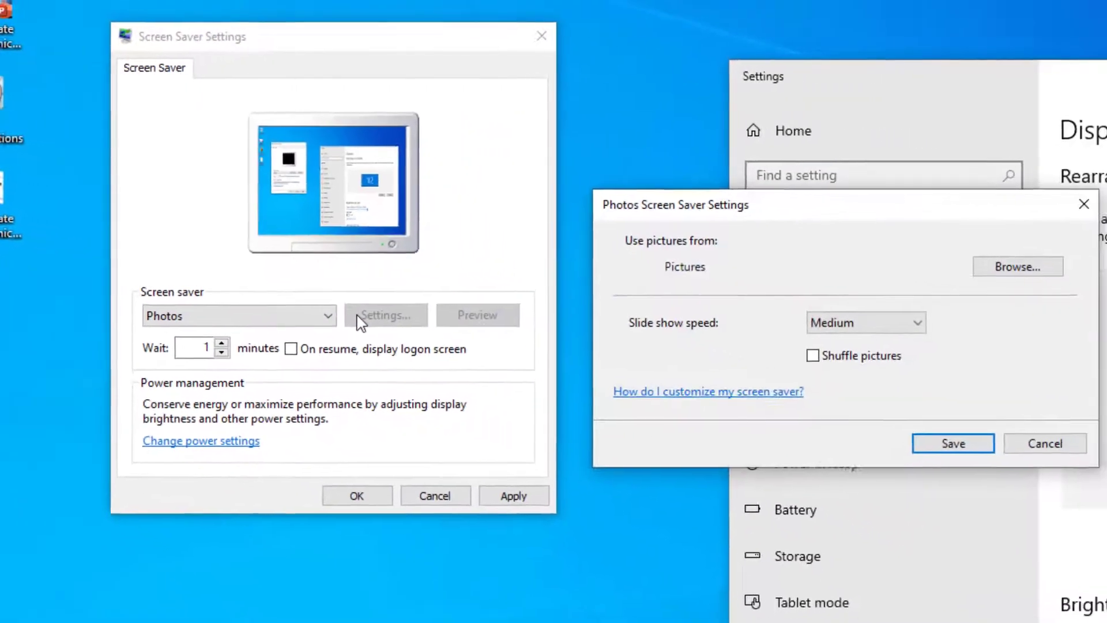
{"action": "left_click", "coordinate": [1011, 270]}
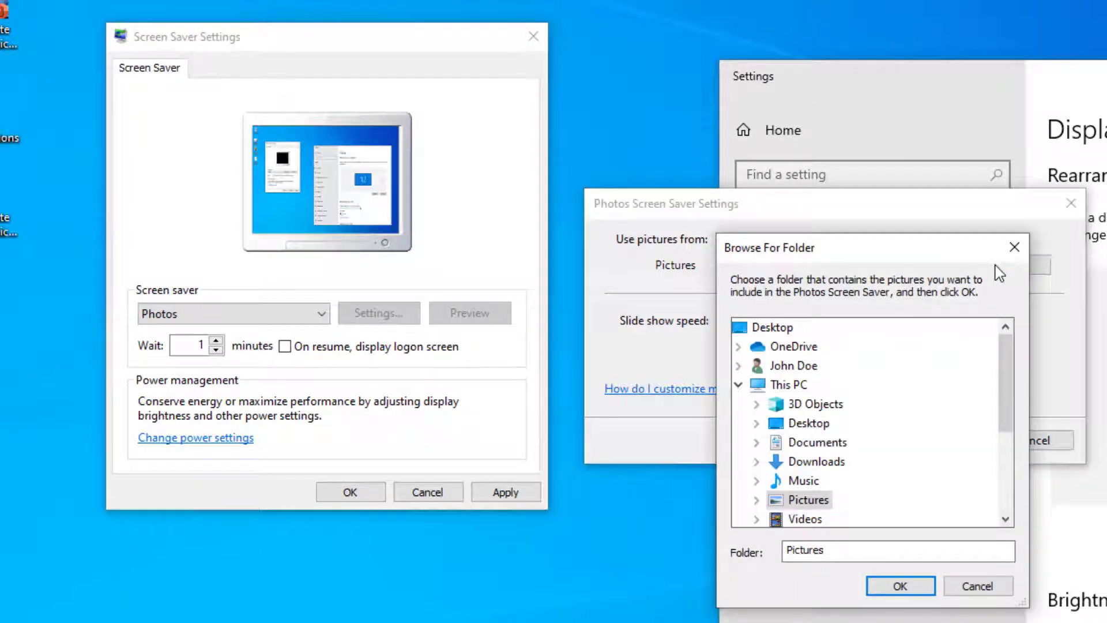
{"action": "left_click", "coordinate": [738, 384]}
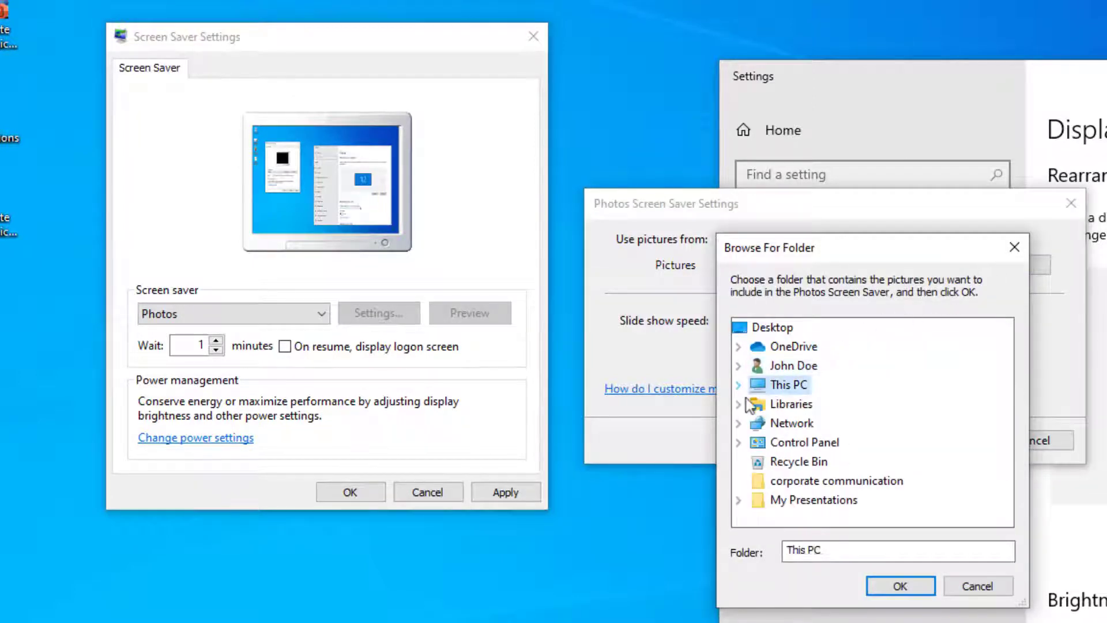
{"action": "left_click", "coordinate": [776, 484]}
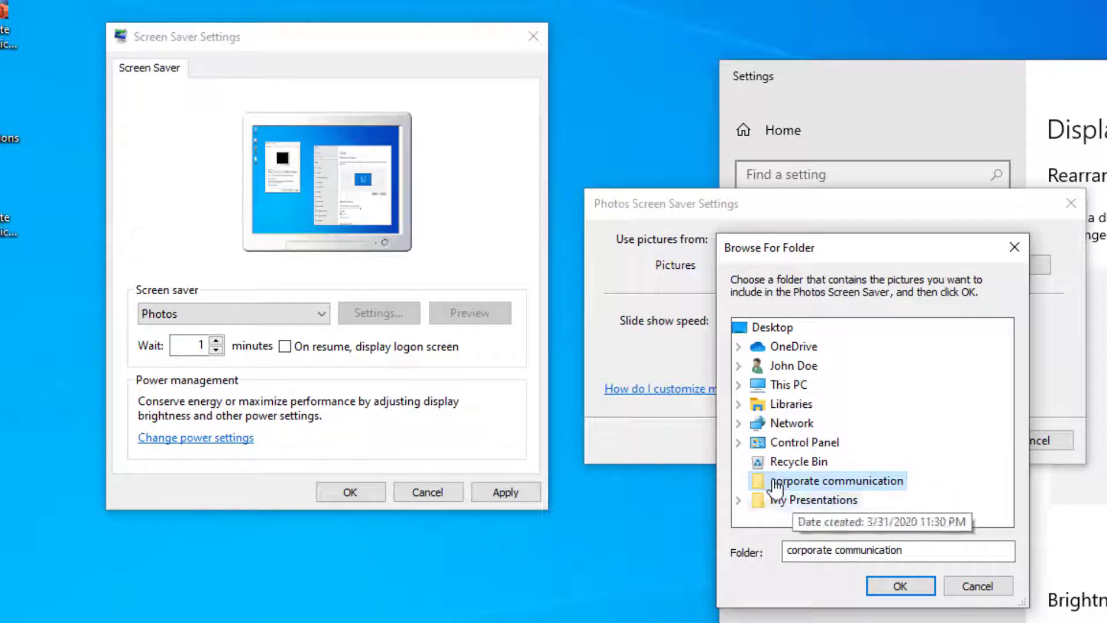
{"action": "left_click", "coordinate": [895, 588]}
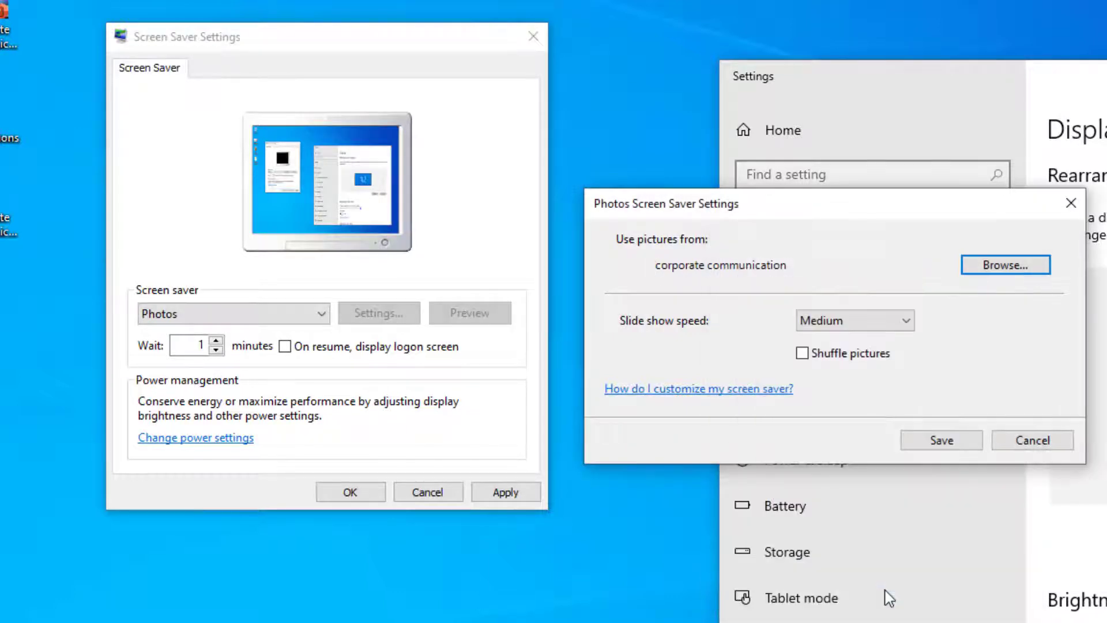
{"action": "left_click", "coordinate": [935, 444]}
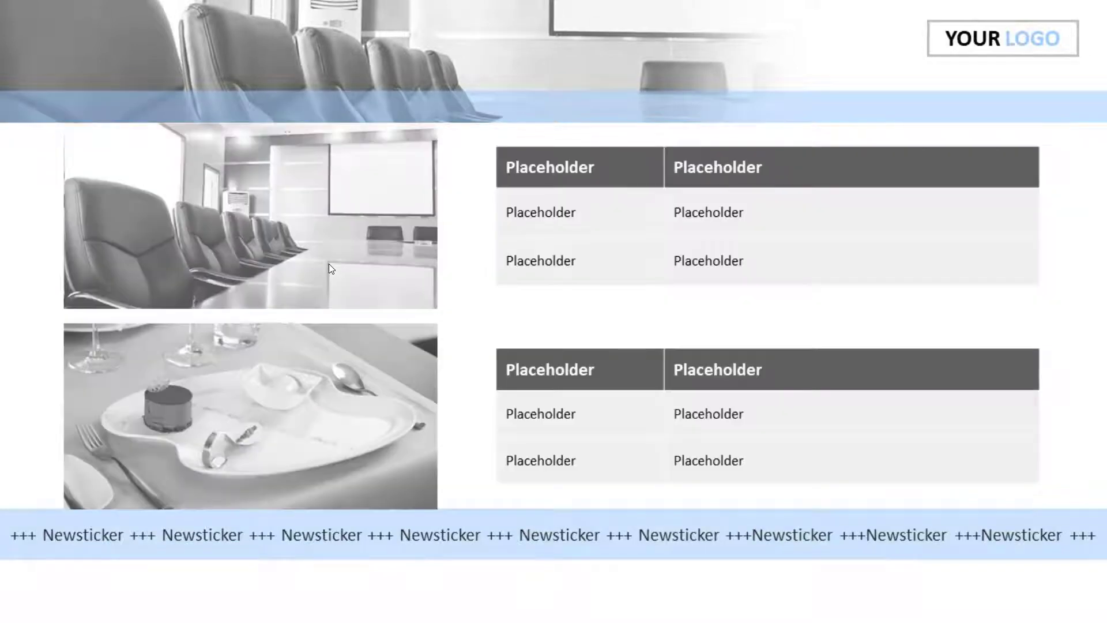
{"action": "mouse_move", "coordinate": [306, 203]}
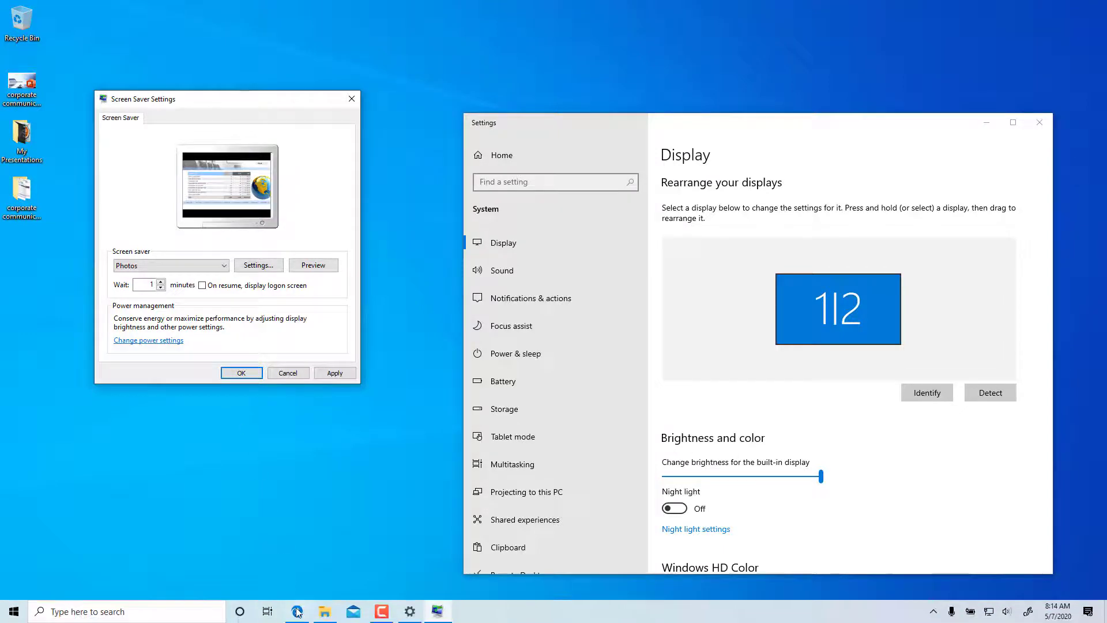
{"action": "left_click", "coordinate": [297, 612]}
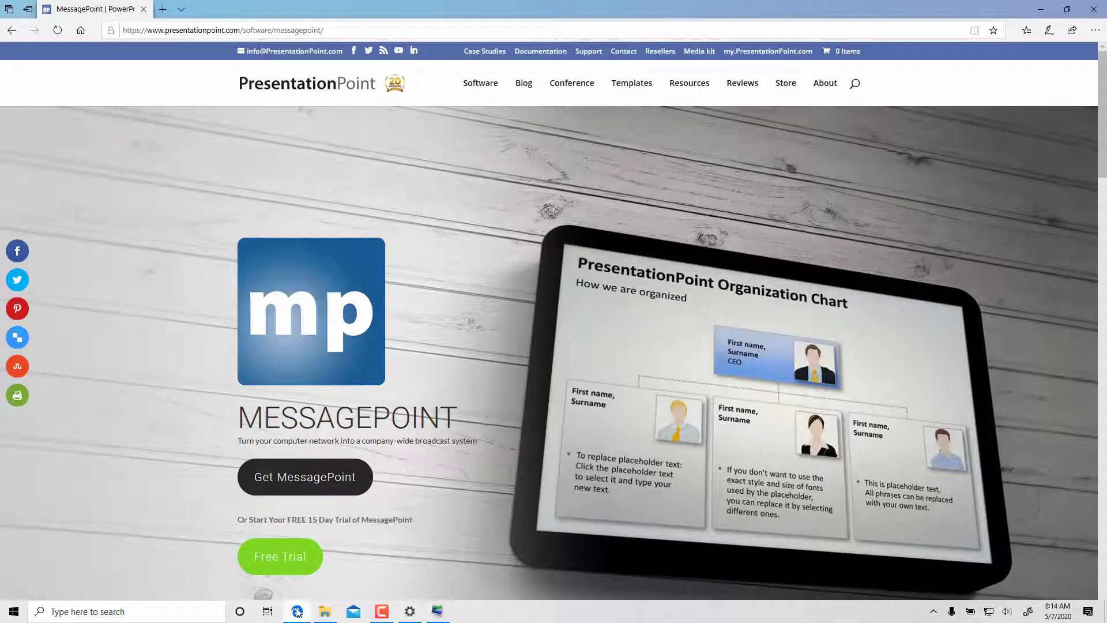
{"action": "left_click", "coordinate": [297, 613]}
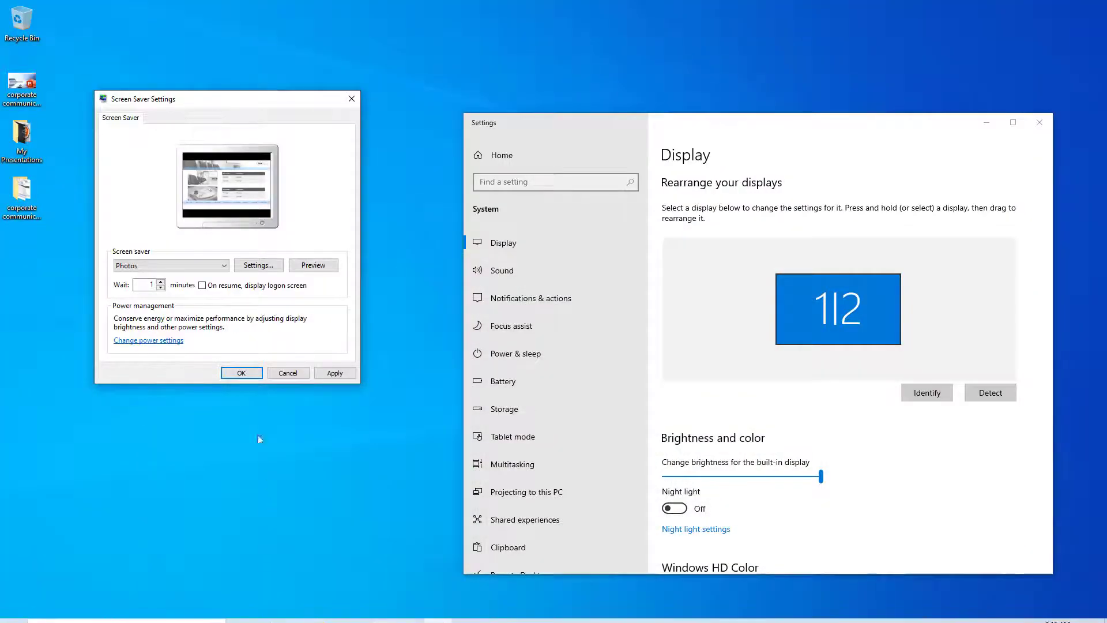
- Select the Mp30 screen saver and set it to play Desktop's corporate communication.pptx
{"action": "left_click", "coordinate": [222, 266]}
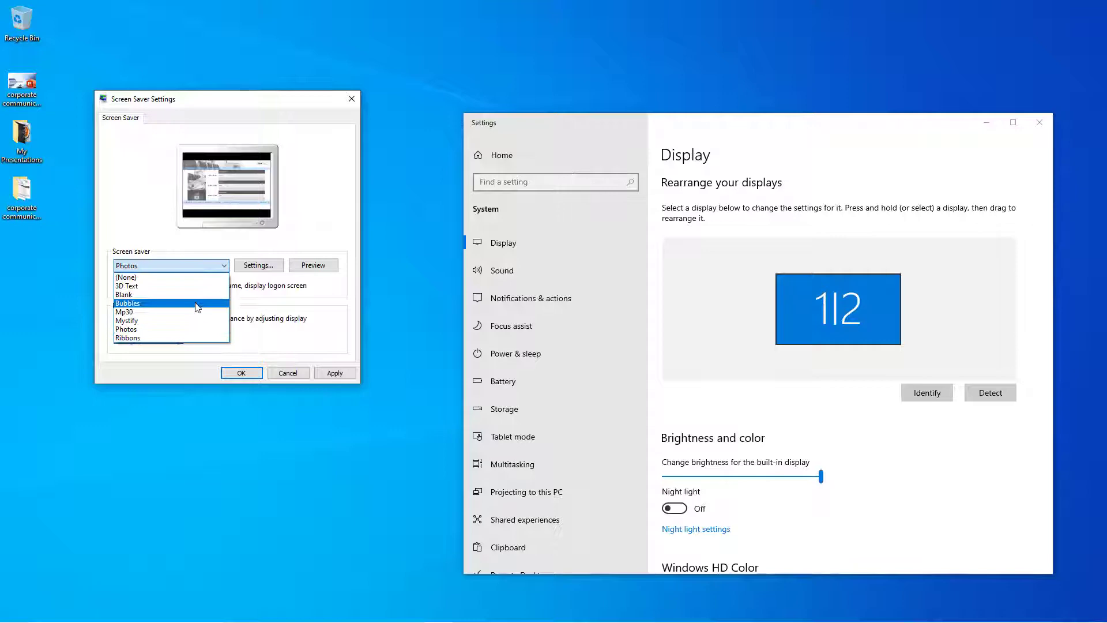
{"action": "left_click", "coordinate": [196, 312]}
{"action": "left_click", "coordinate": [247, 265]}
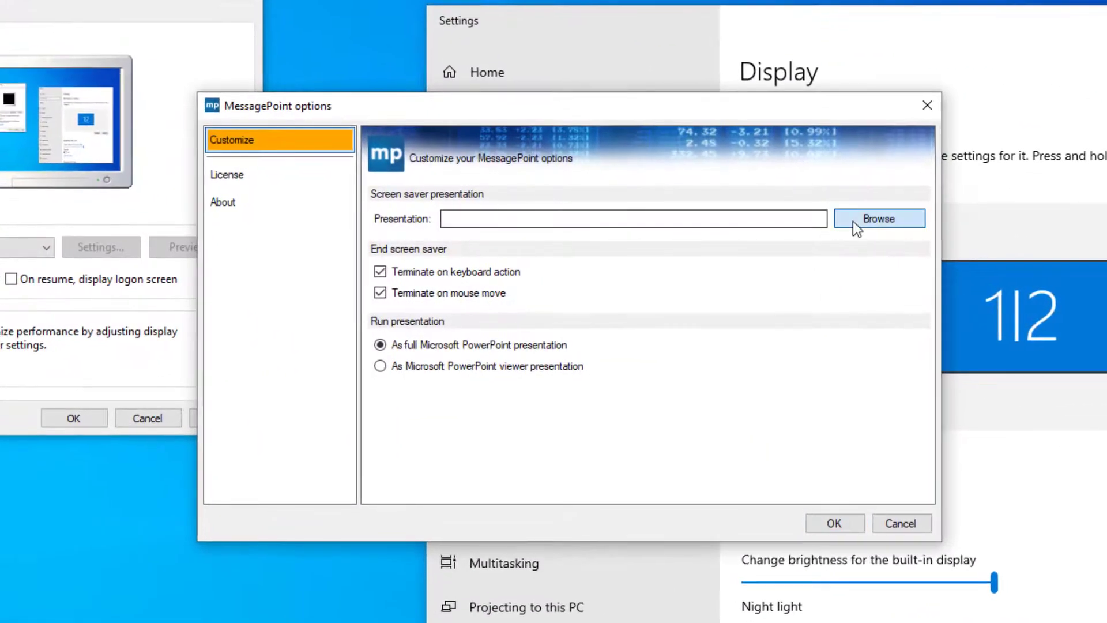
{"action": "left_click", "coordinate": [732, 248]}
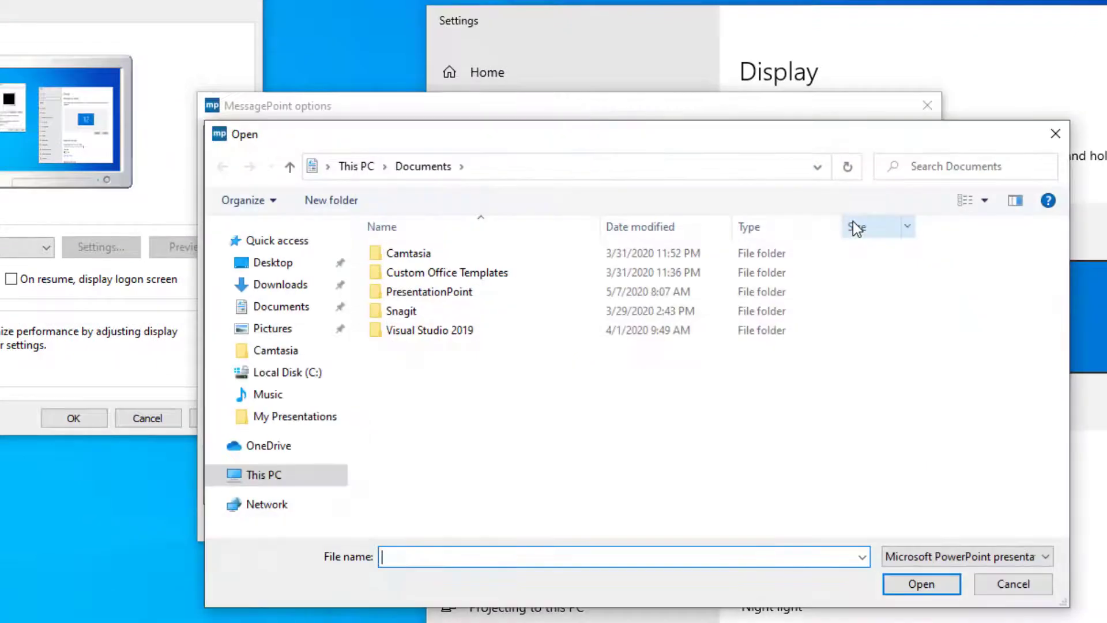
{"action": "left_click", "coordinate": [282, 262]}
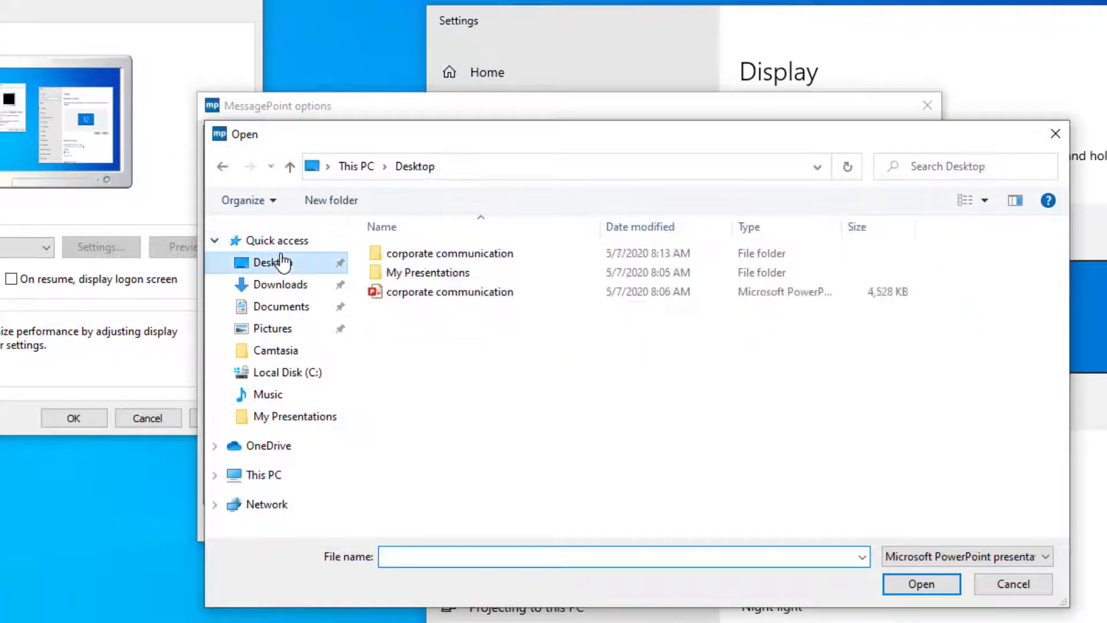
{"action": "left_click", "coordinate": [377, 291]}
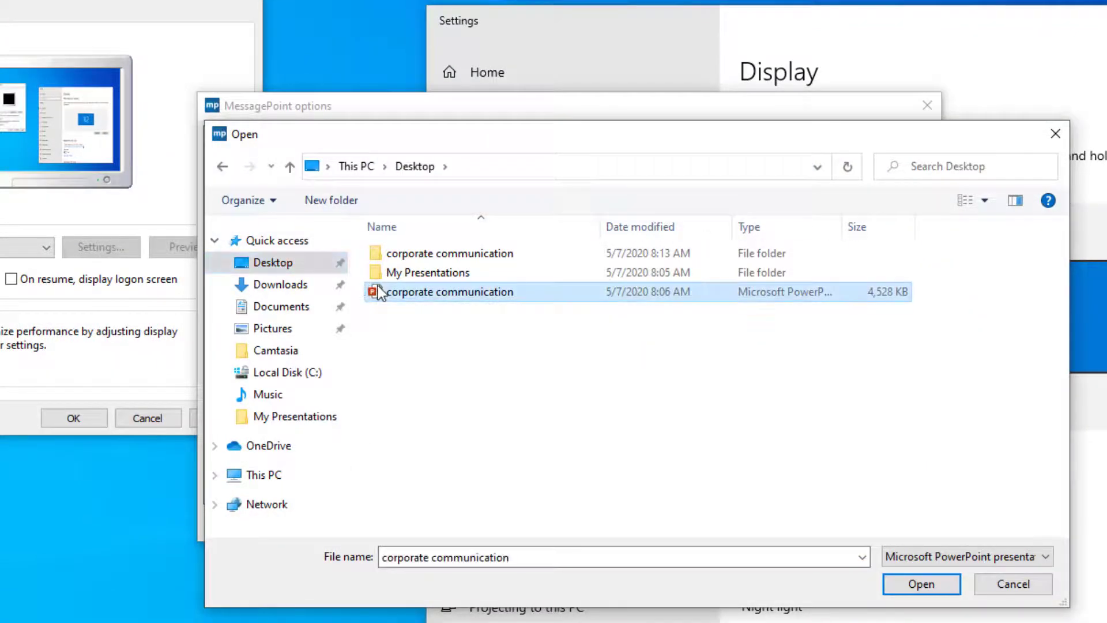
{"action": "left_click", "coordinate": [893, 589]}
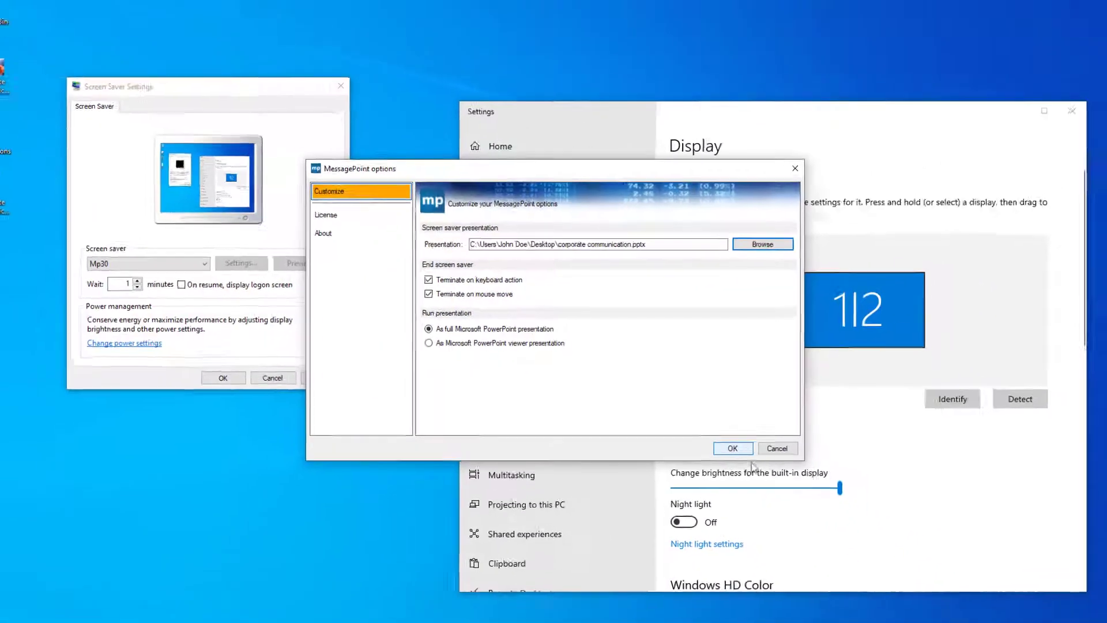
- Confirm the MessagePoint options with OK
{"action": "left_click", "coordinate": [732, 448]}
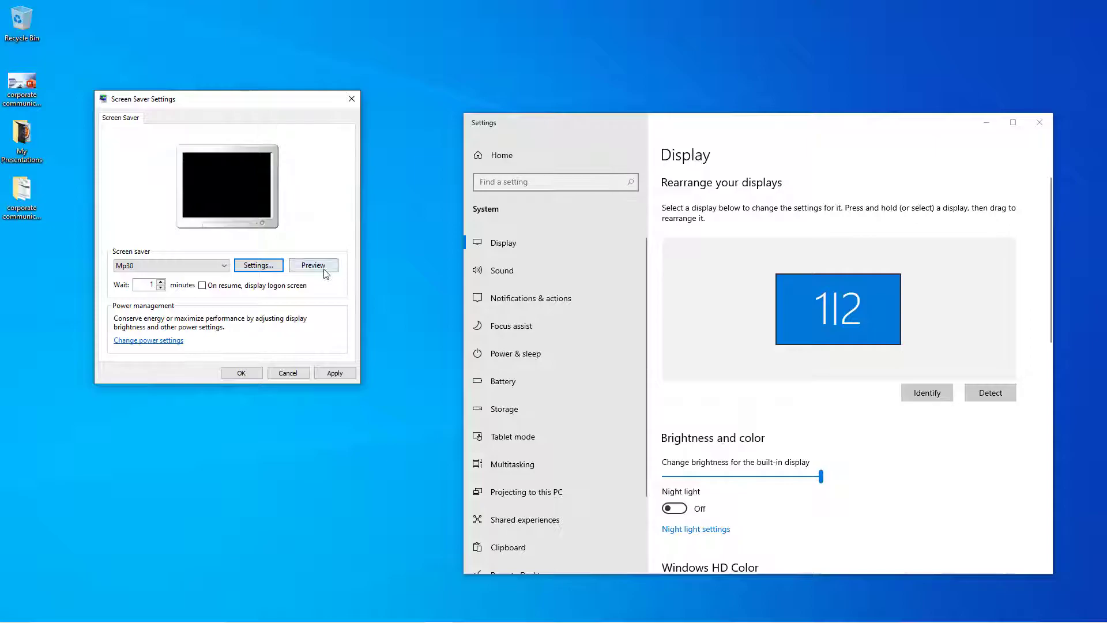